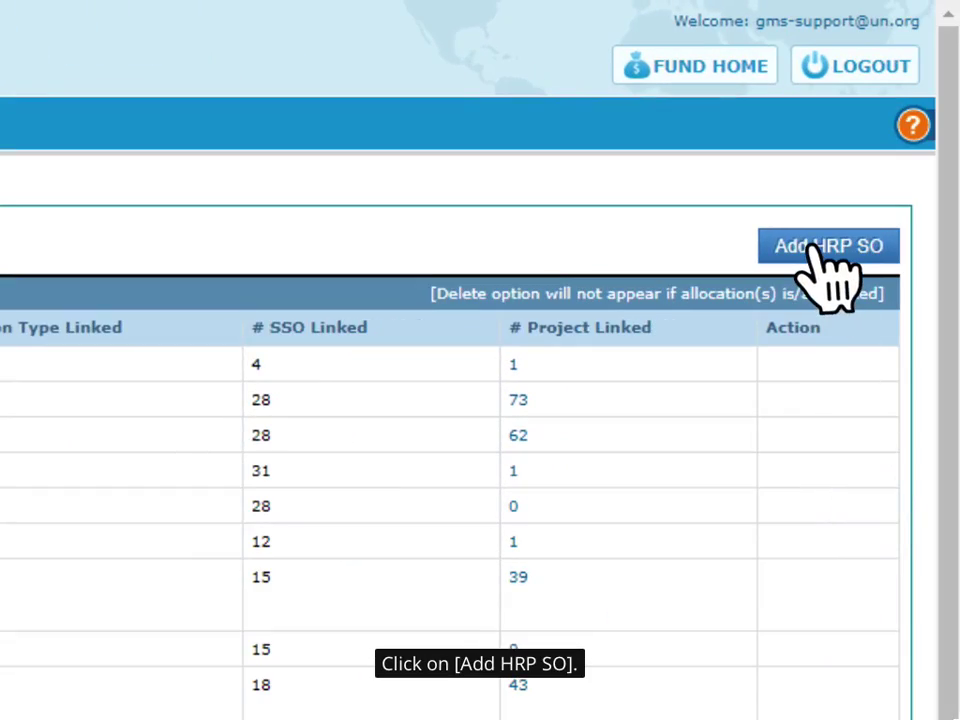
- Add and save HRP strategic objective SO1 for the Syria Humanitarian Response Plan 2020, with the description "Enter Global HRP SO description here."
left_click(812, 247)
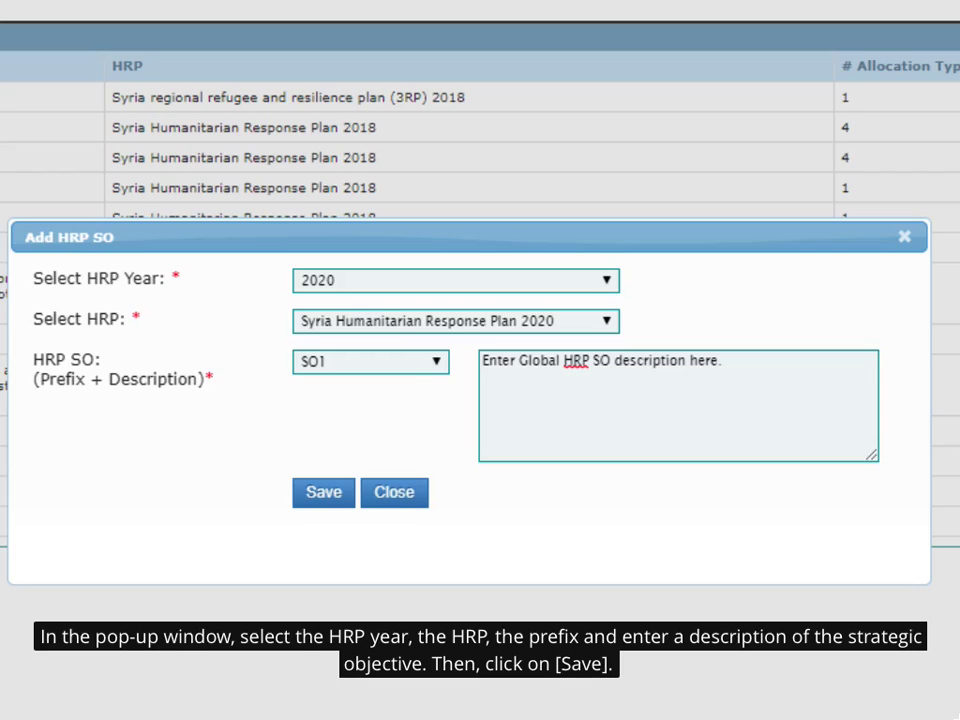
left_click(324, 494)
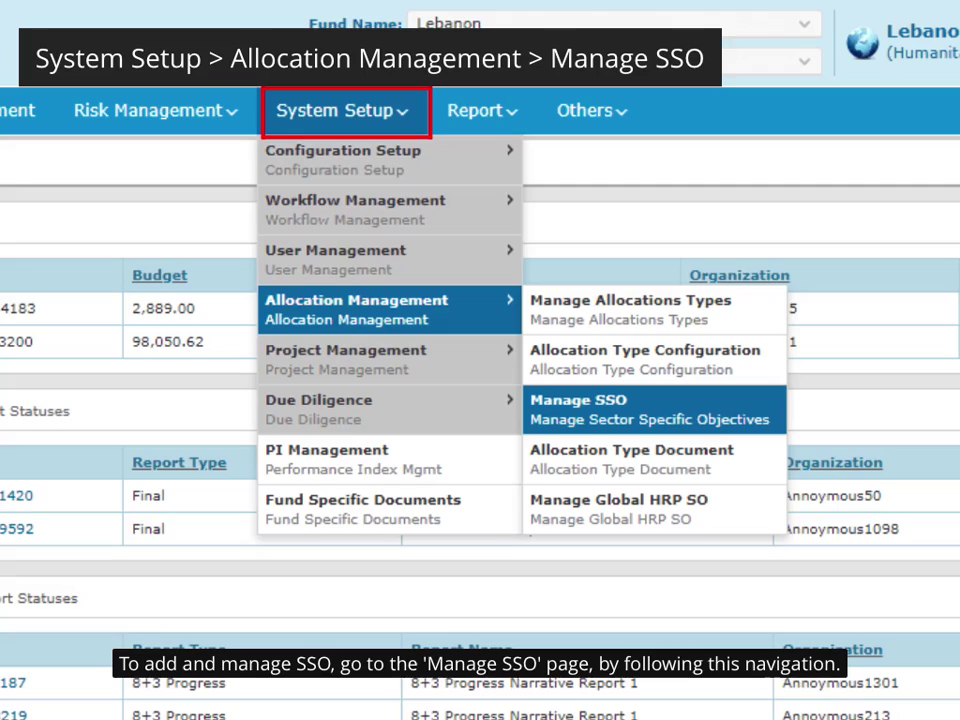
- Add a sector specific objective under the Syria Humanitarian Response Plan 2020 and view the projects linked to an existing objective
left_click(606, 408)
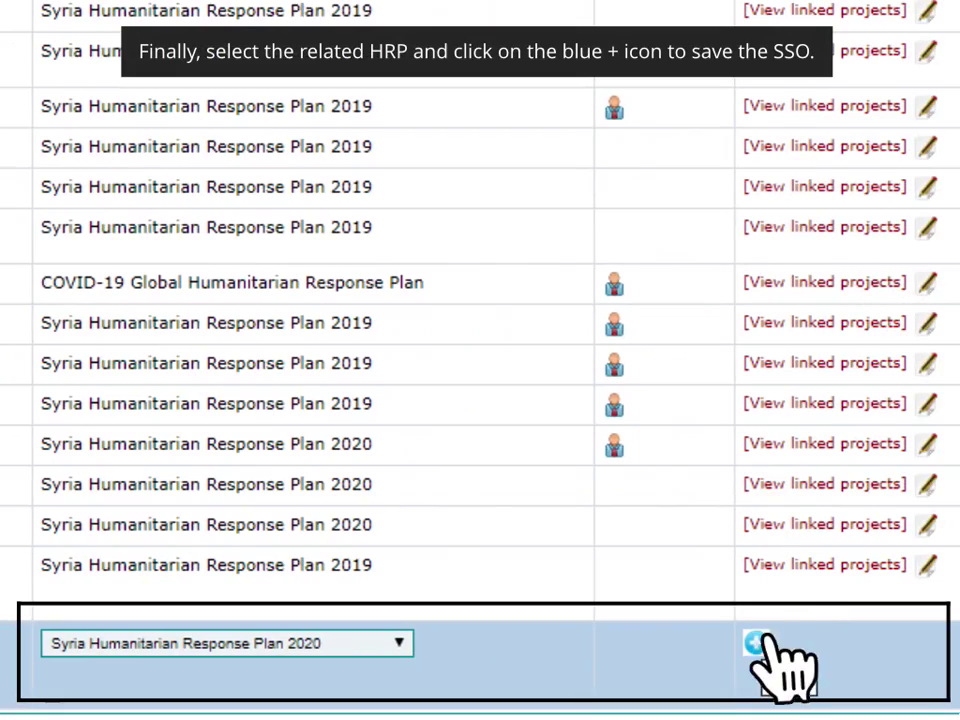
left_click(762, 641)
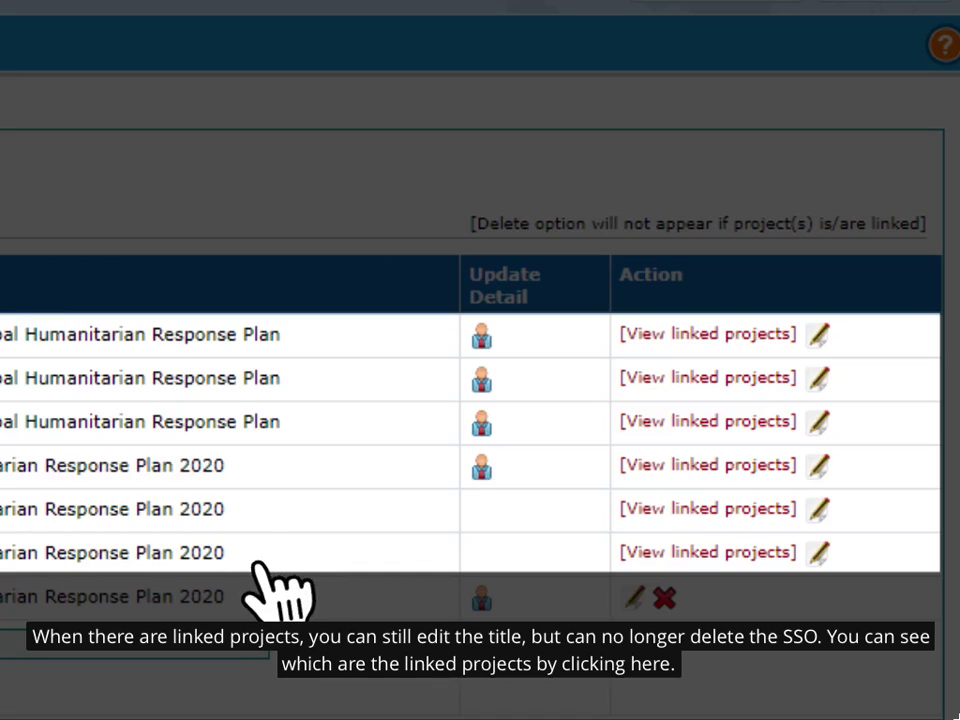
left_click(713, 560)
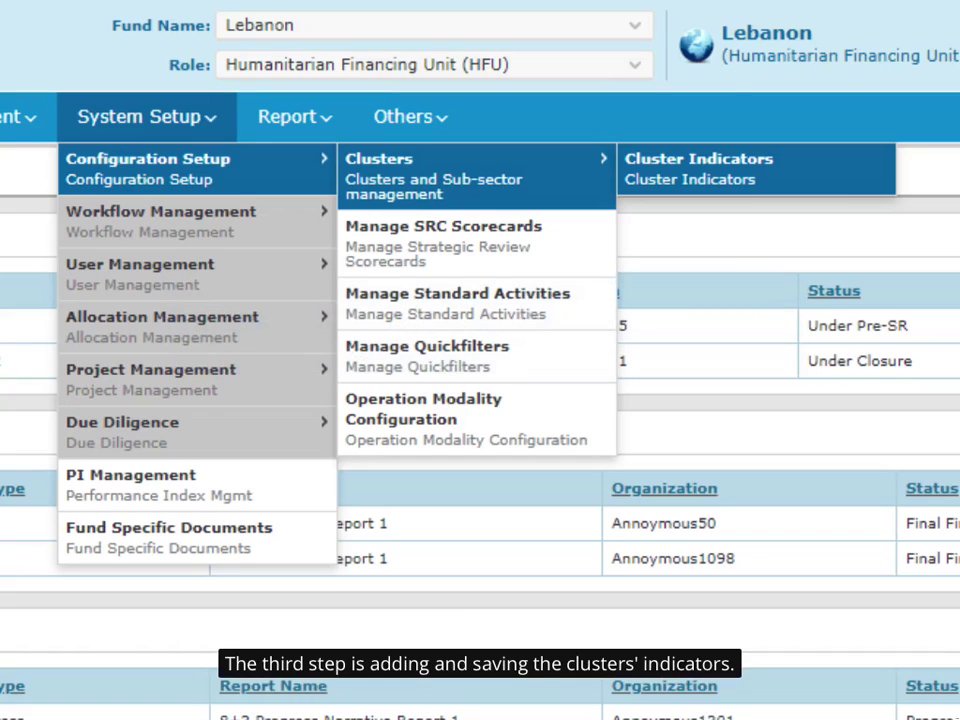
- Save a 2020 Shelter cluster indicator described as "Enter the indicator's description here.", with all four beneficiary groups and the unit Households
left_click(697, 180)
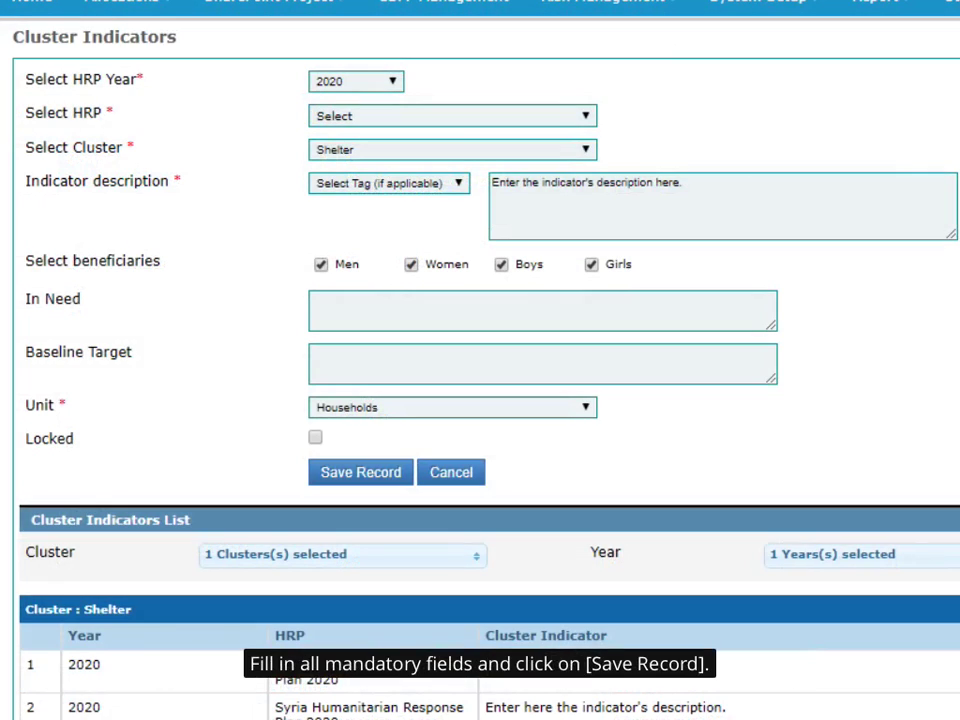
left_click(360, 474)
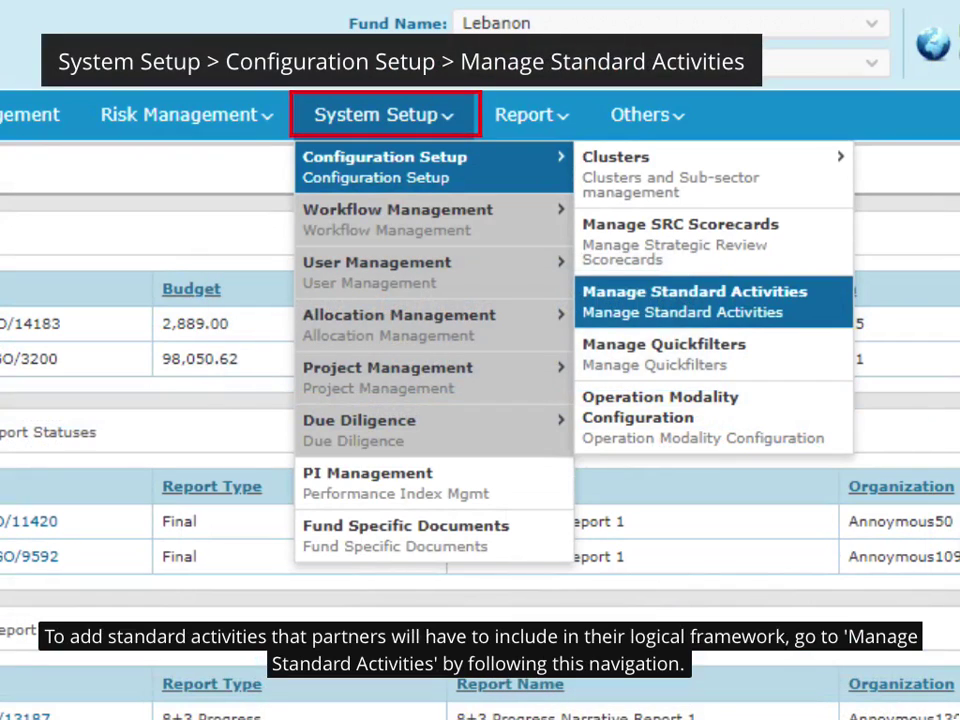
- Save a 2020 Shelter standard activity for Syria Humanitarian Response Plan 2020, described as "Enter the Standard Activity's description here."
left_click(680, 305)
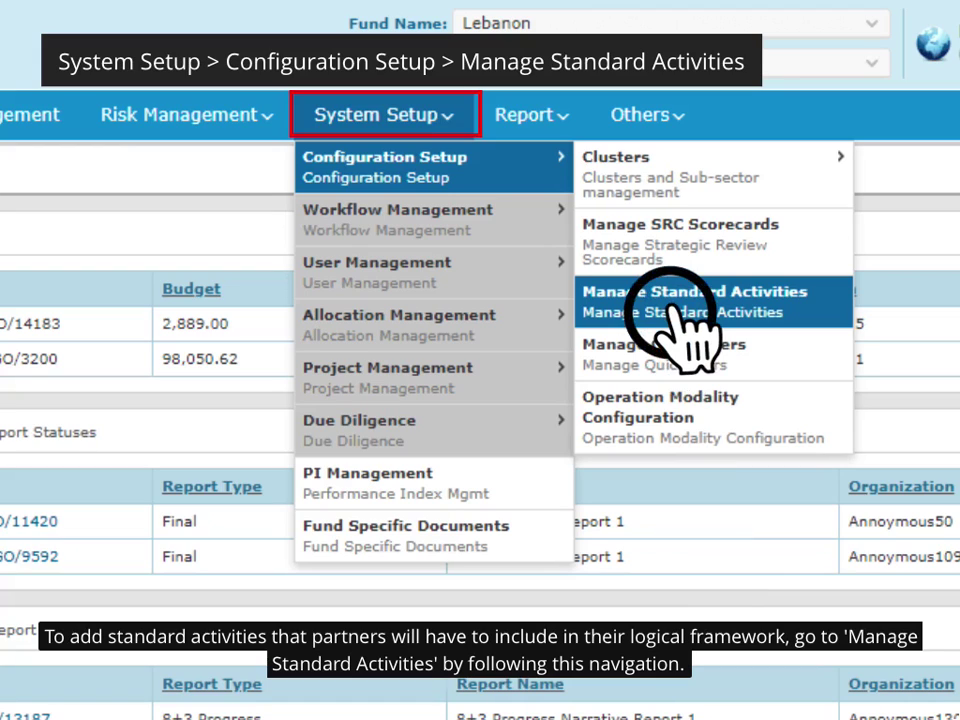
left_click(680, 306)
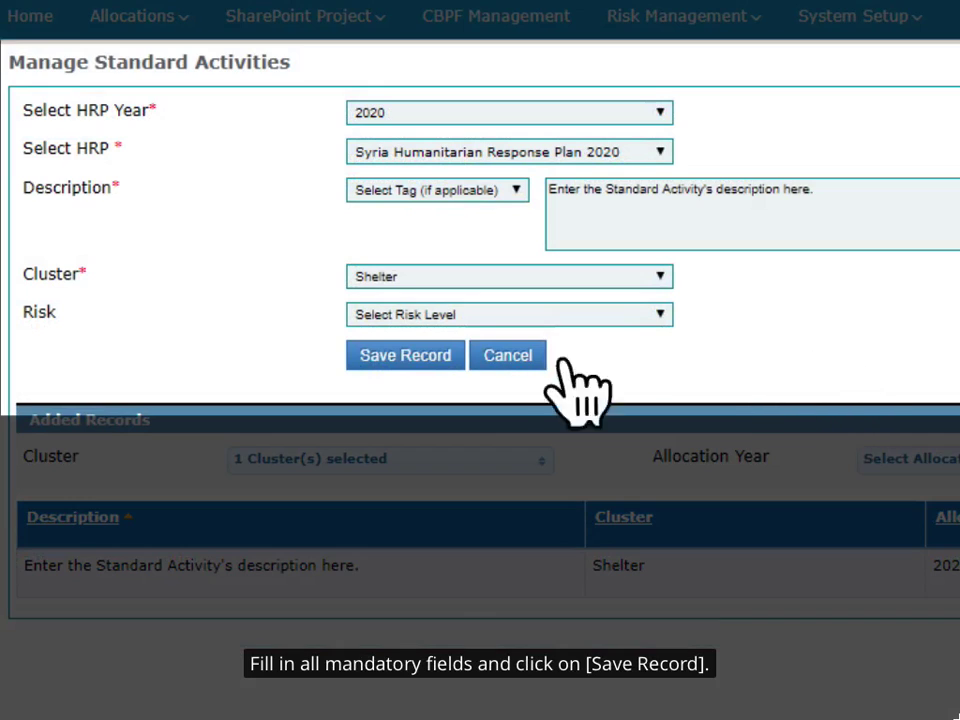
left_click(405, 362)
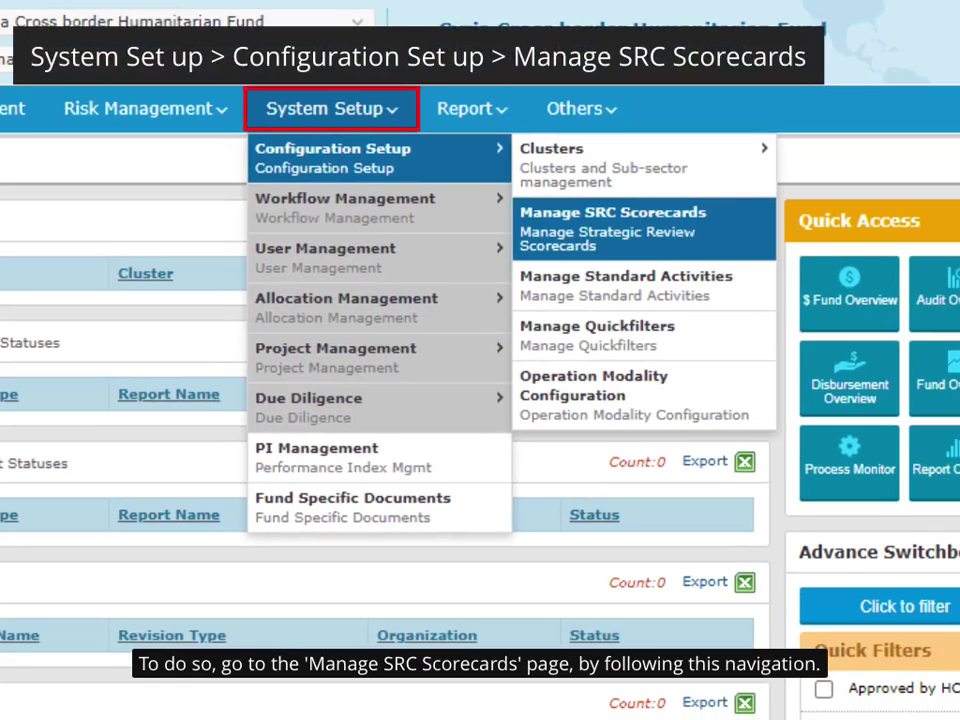
- Open the strategic review scorecards management page and its help article
left_click(595, 230)
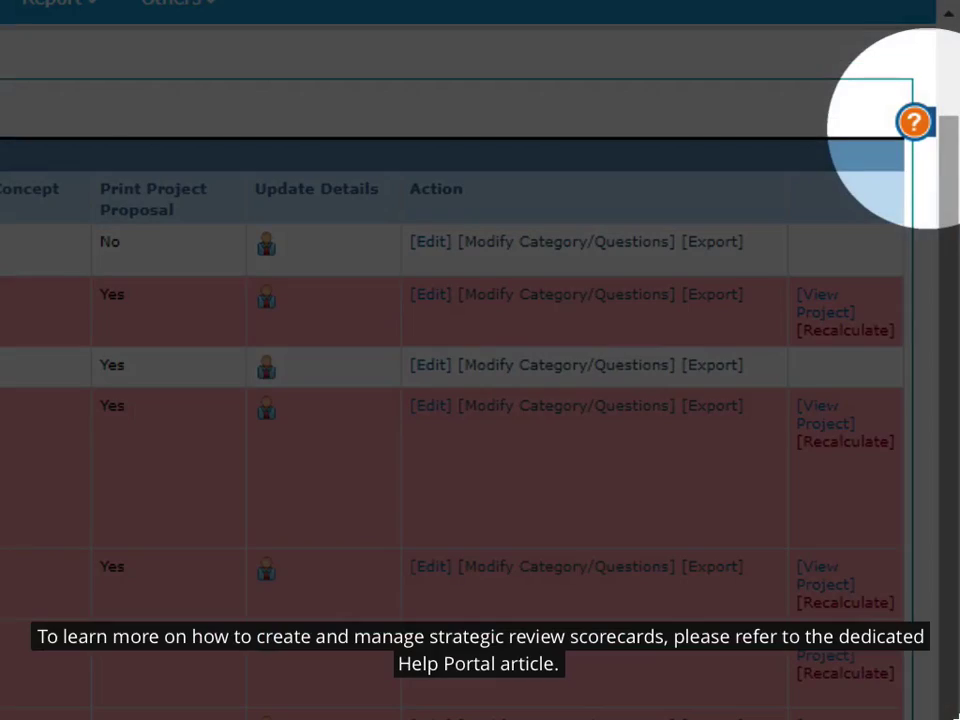
left_click(913, 122)
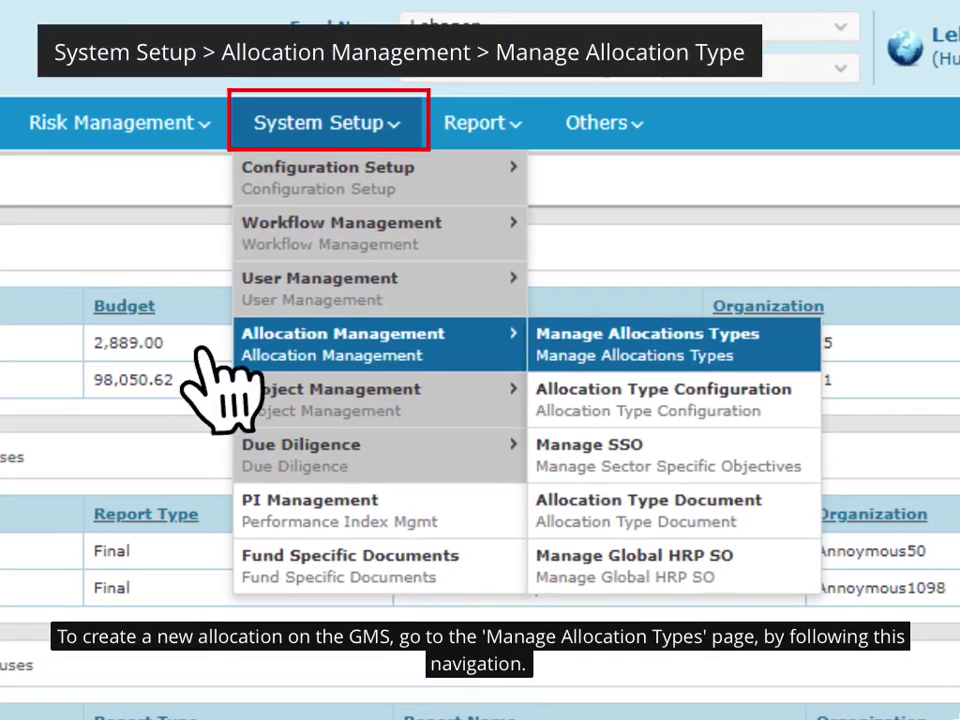
- Save an allocation type with scorecard "2020 2nd Standard Allocation TEST", launch date 14/10/2020 and budget 100000000.00 USD, accepting the default cost tracking components
left_click(660, 352)
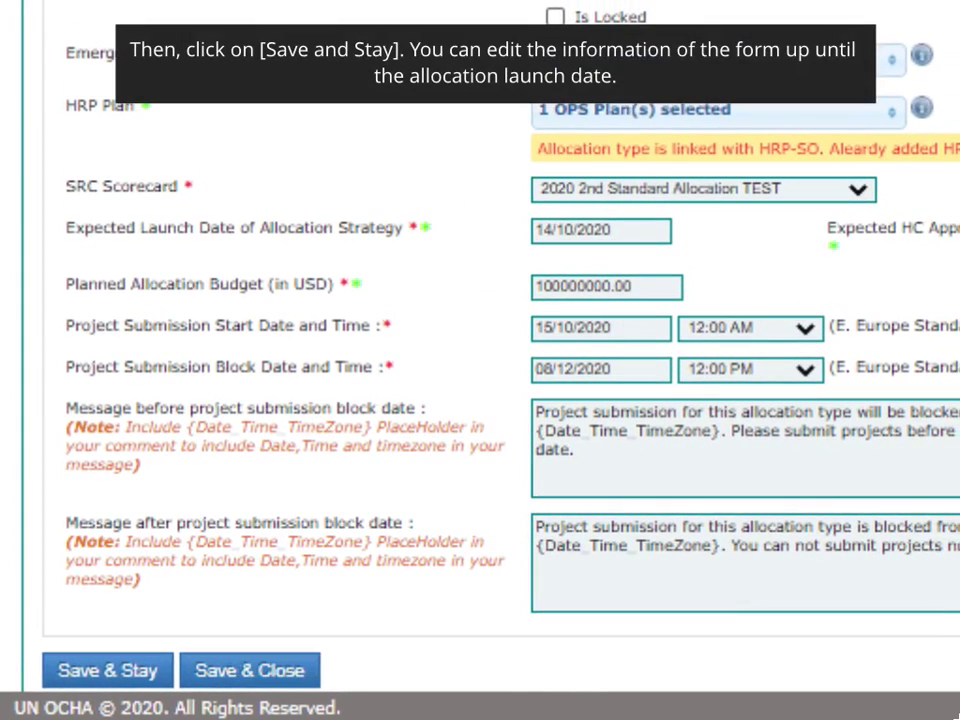
left_click(110, 669)
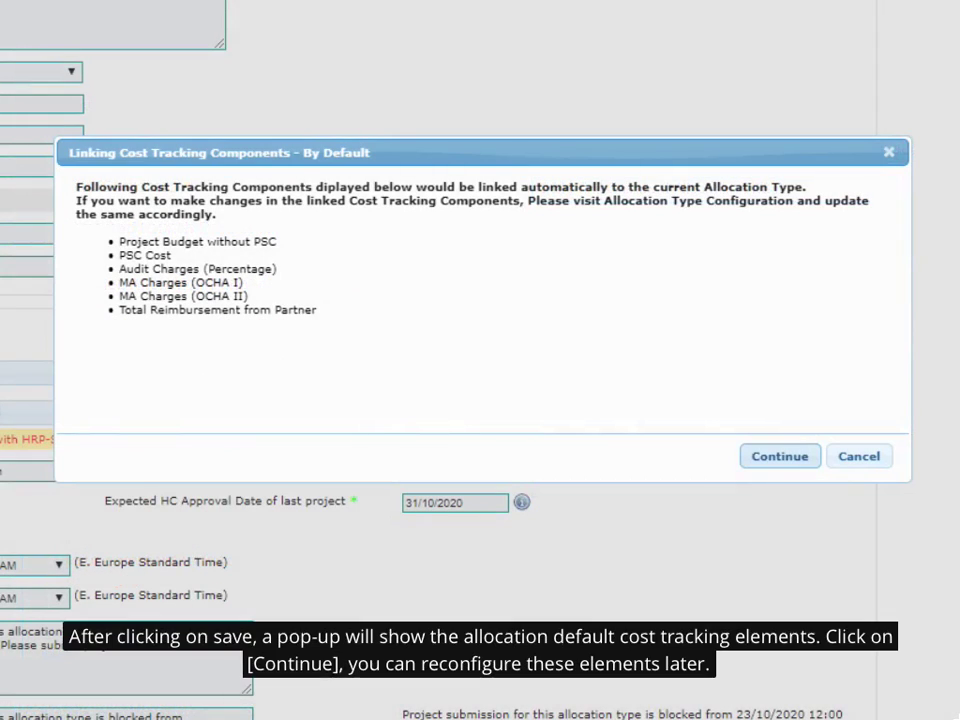
left_click(780, 456)
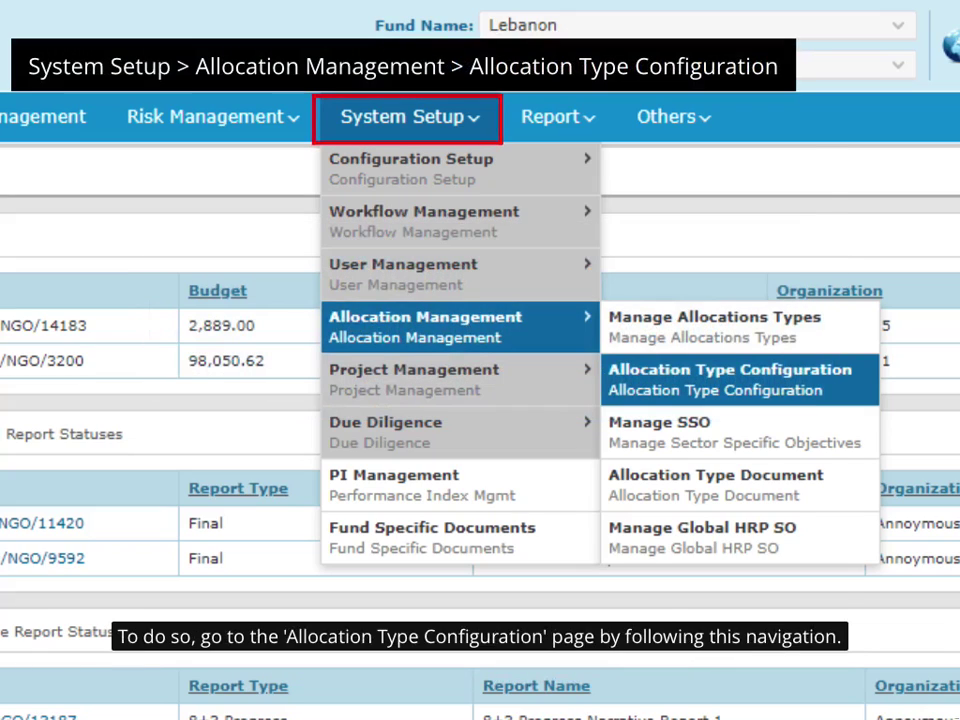
- Open the new 2020 allocation's type configuration and link an HRP strategic objective to it
left_click(712, 386)
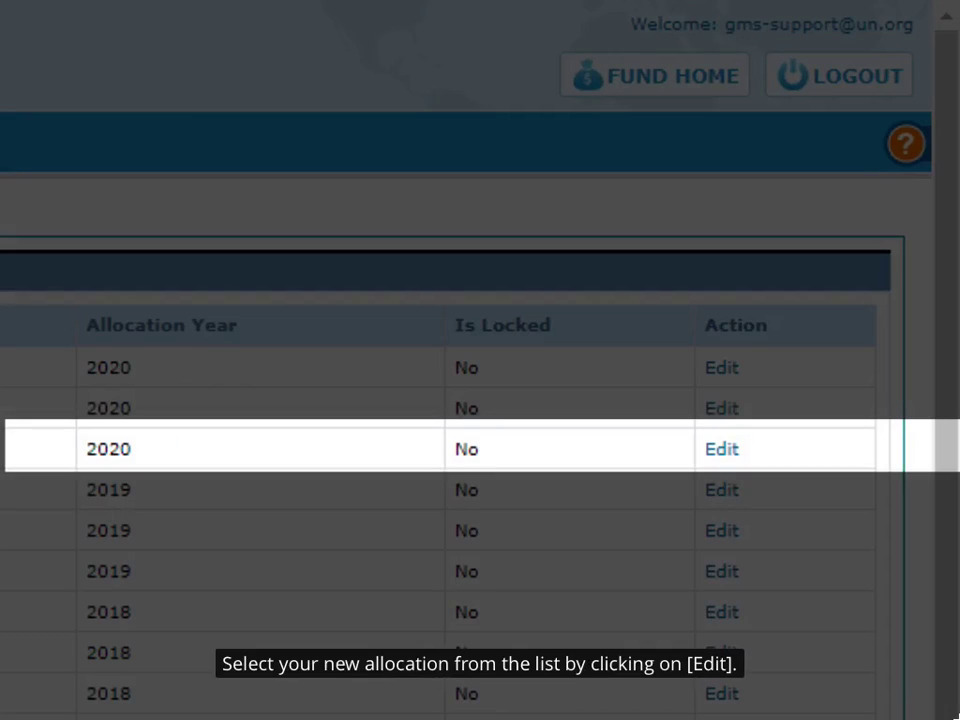
left_click(721, 450)
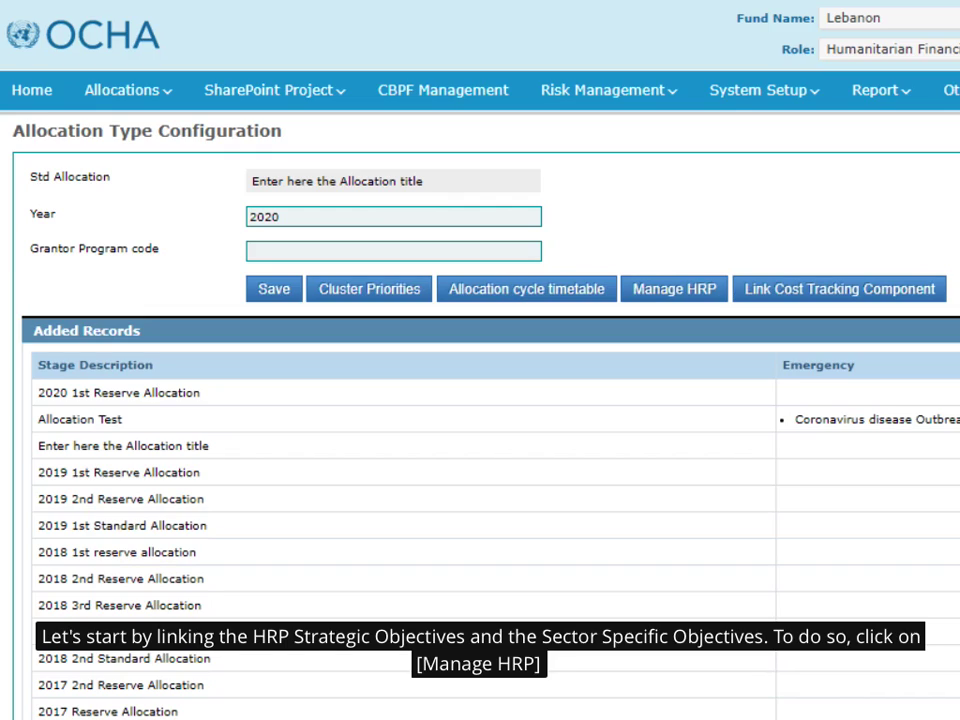
left_click(662, 290)
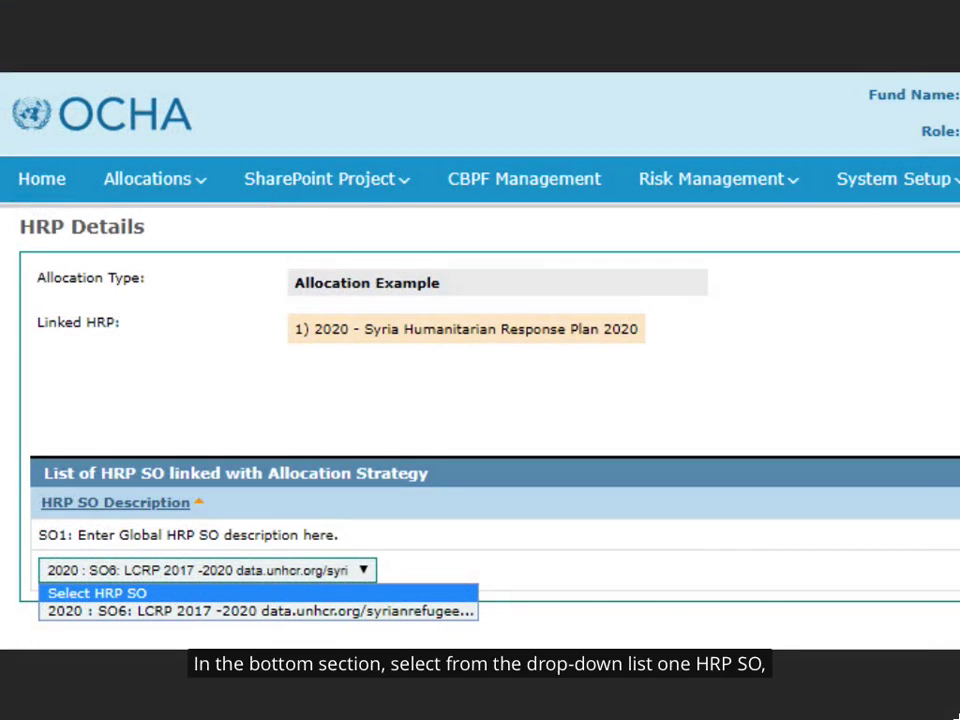
left_click(112, 611)
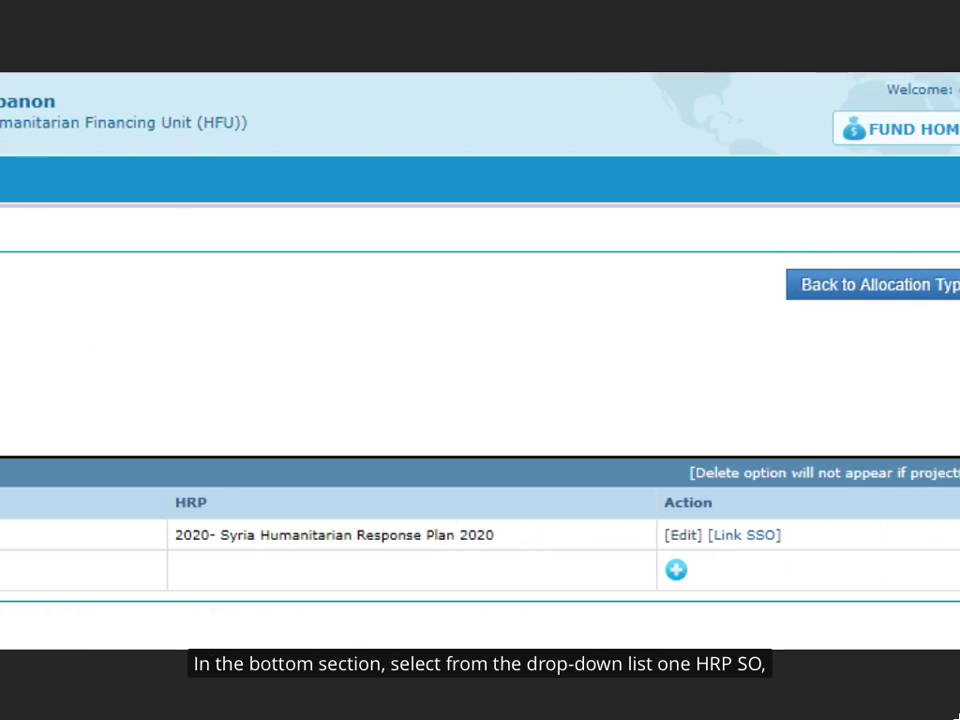
left_click(676, 570)
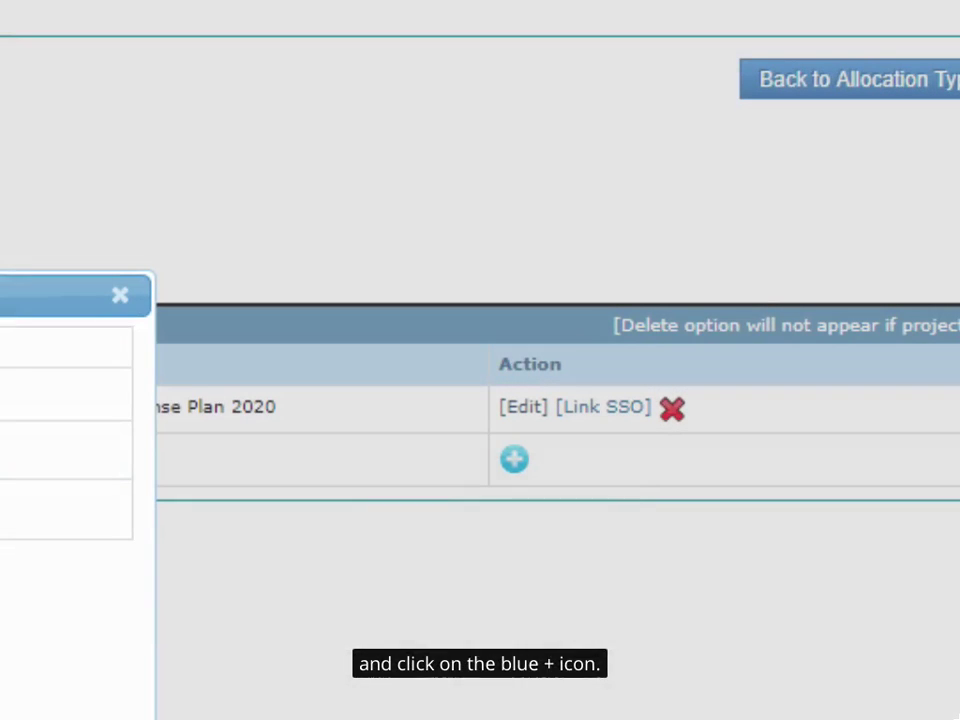
- Link the Shelter cluster's sector specific objective "Enter SSO title here" to SO1 of the allocation and save the link
left_click(600, 405)
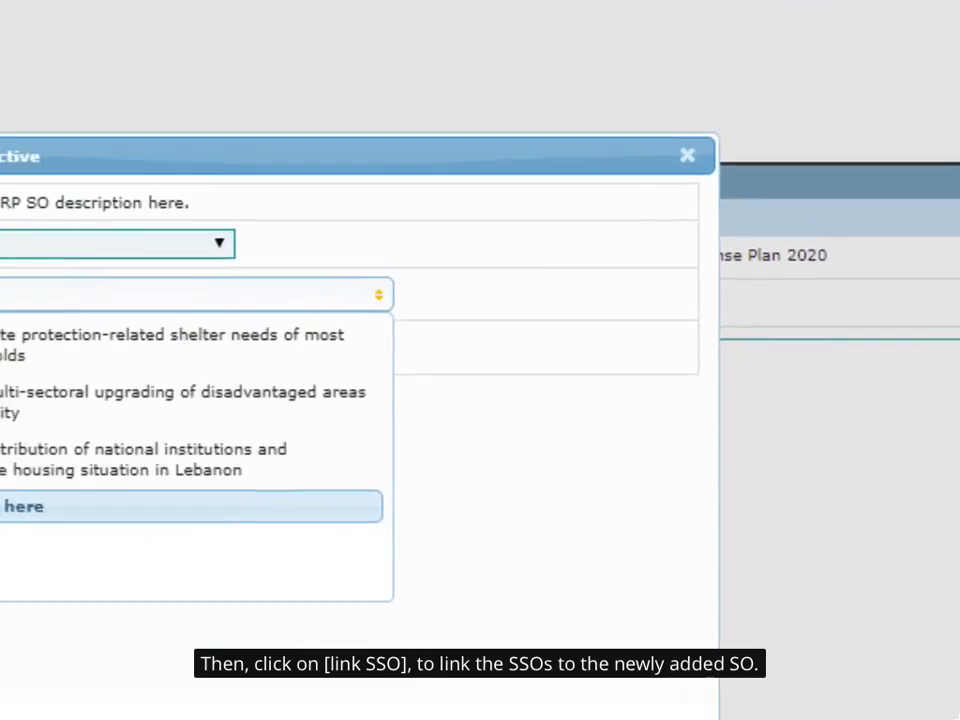
left_click(314, 382)
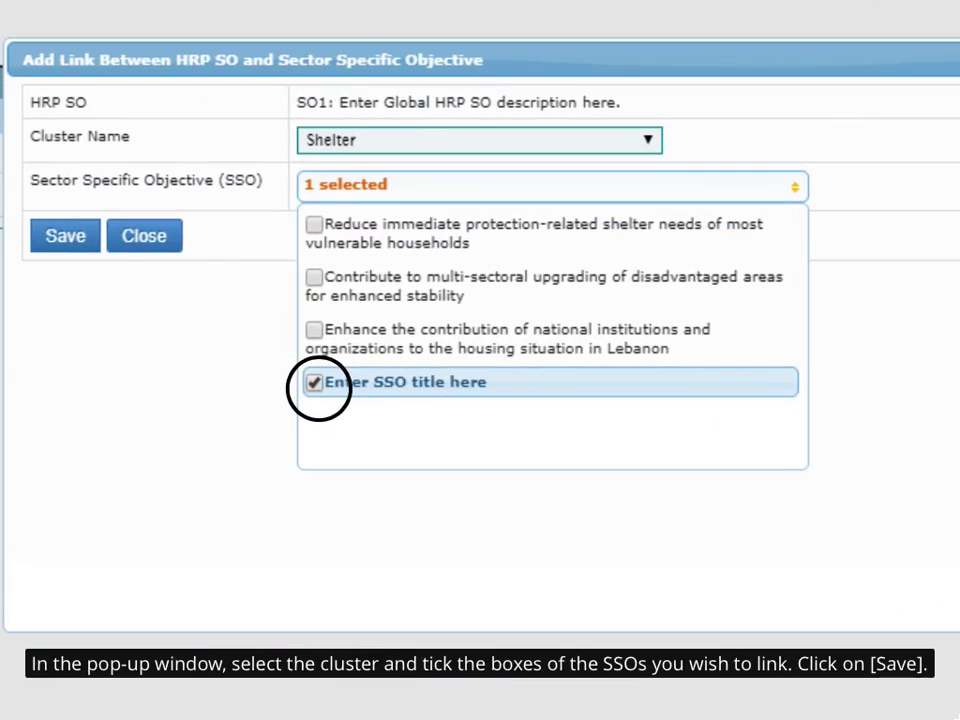
left_click(66, 237)
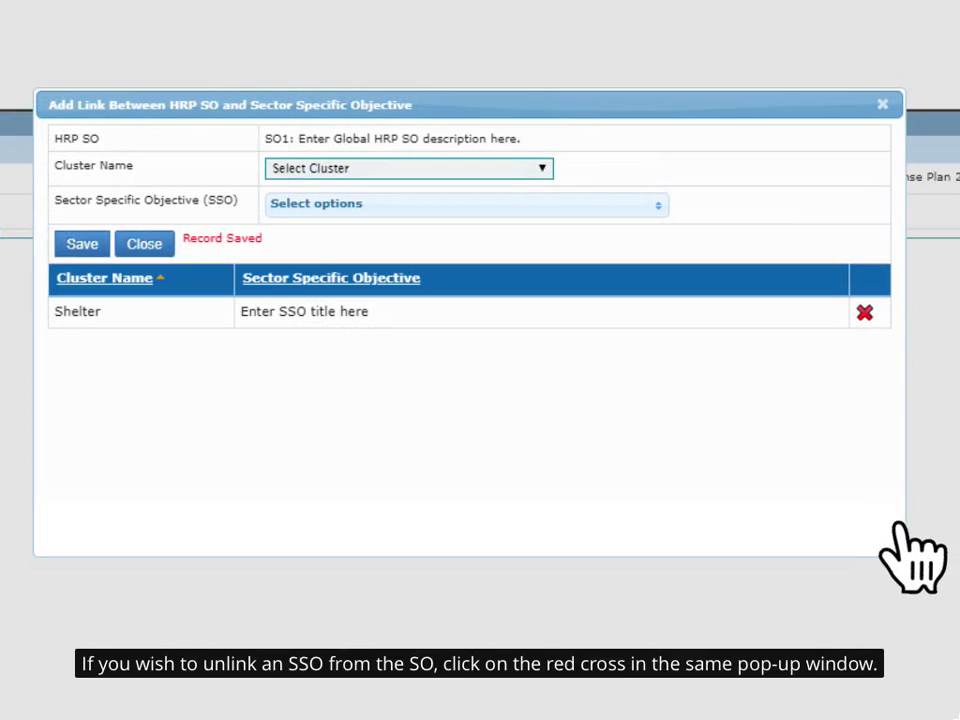
left_click(864, 313)
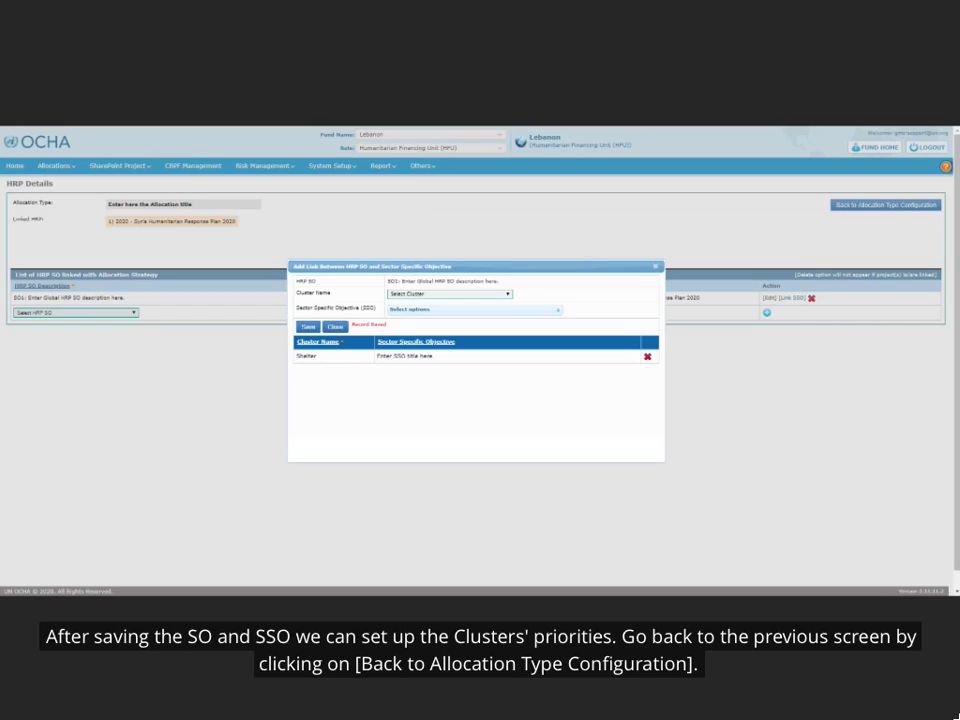
- Add a cluster priorities record for the allocation, with the geographical priorities text "Enter the Cluster Geographical Priorities here."
left_click(868, 206)
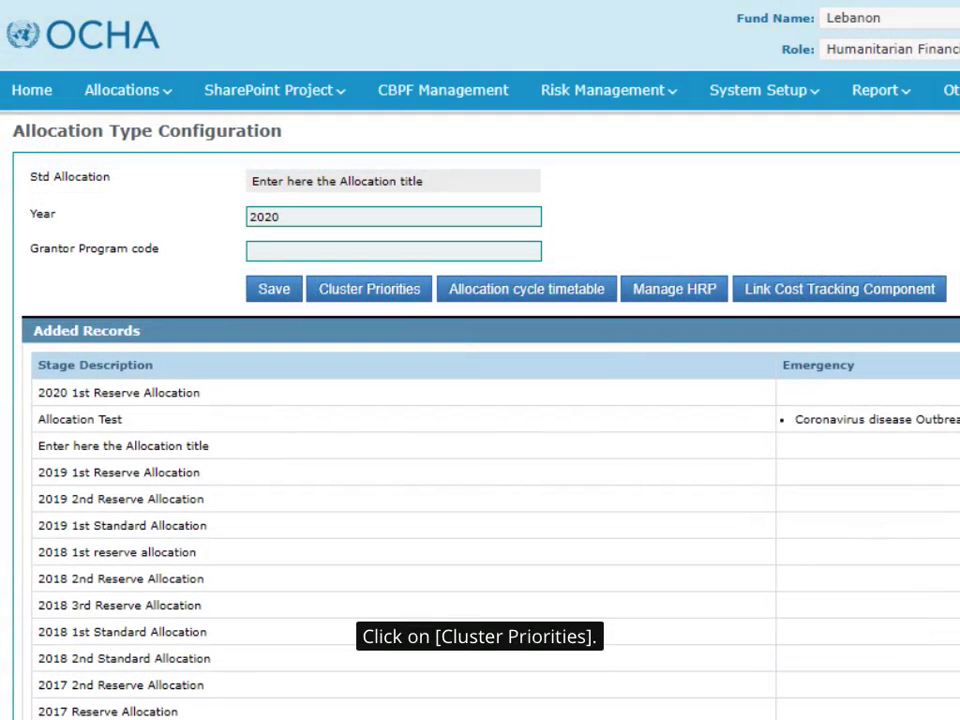
left_click(360, 300)
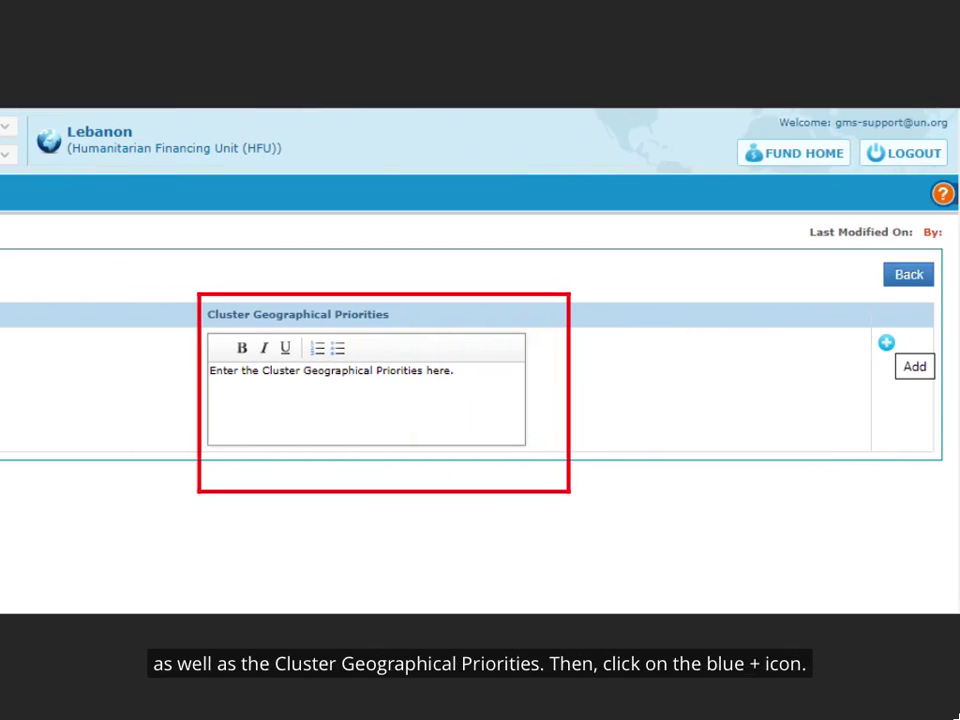
left_click(886, 343)
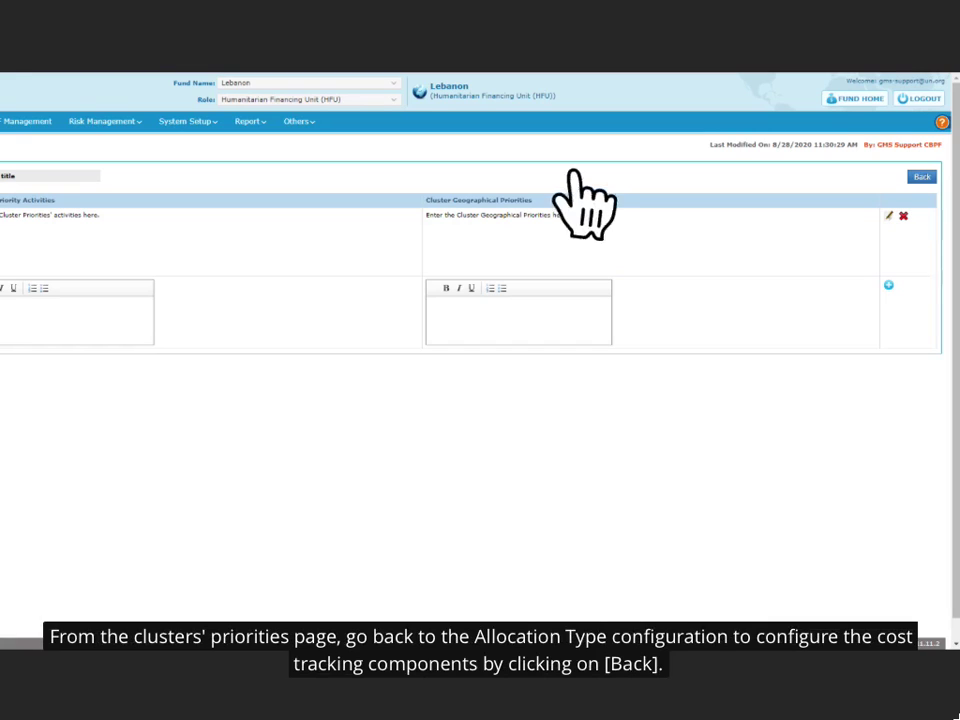
- Link the allocation's cost tracking components, including Audit Charges (Fixed Cost) but not Audit Charges (Percentage), and save and recompute
left_click(921, 177)
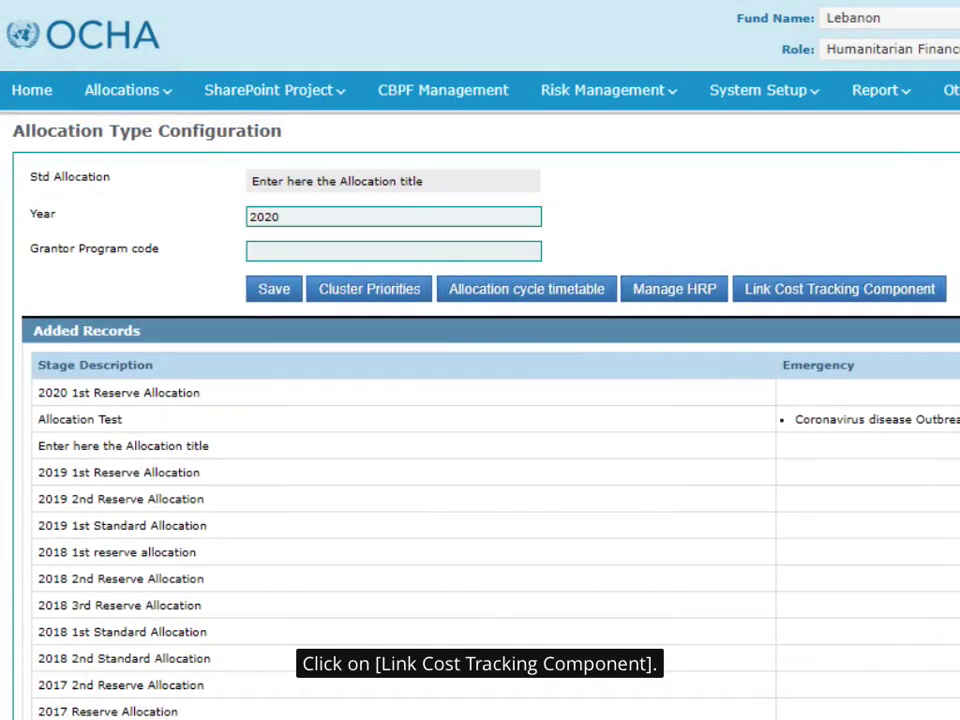
left_click(830, 290)
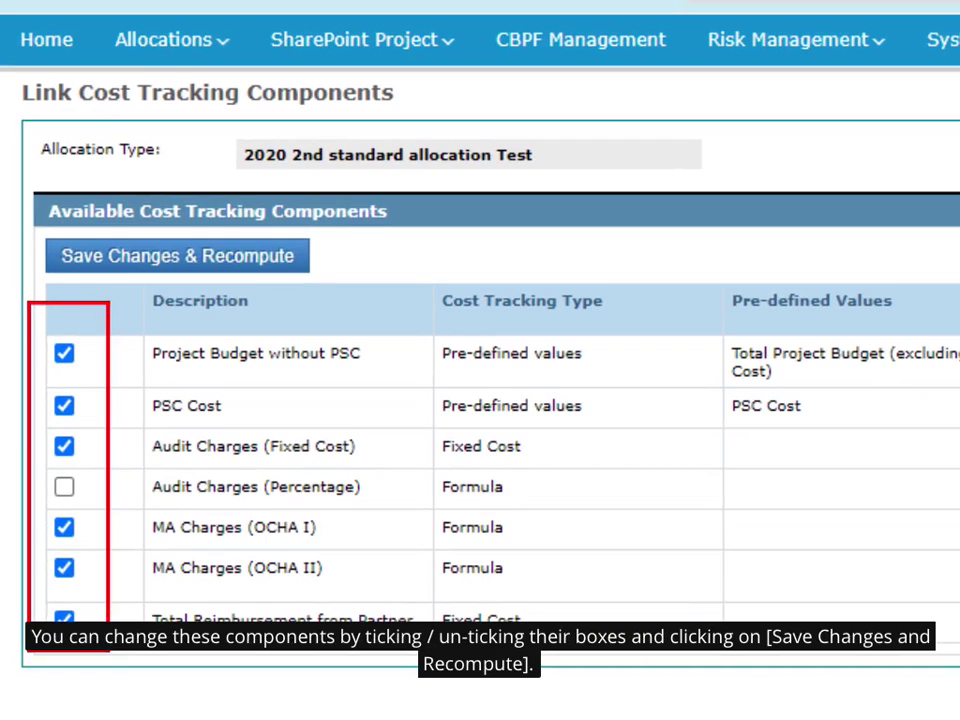
left_click(168, 258)
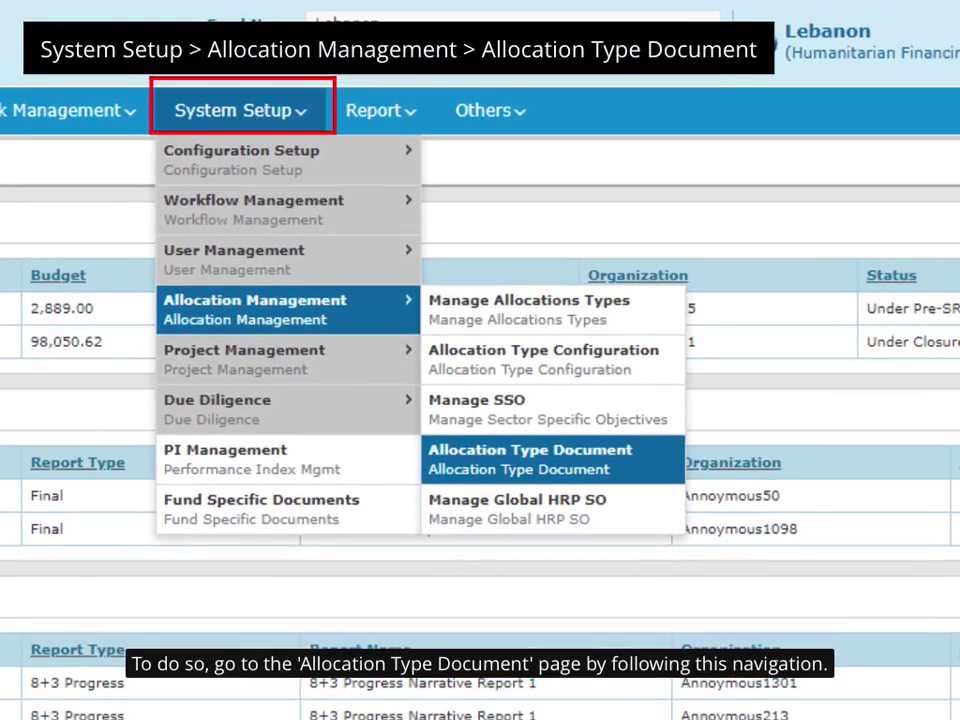
- Upload a document for "Enter here the Allocation title - 2020" and download the allocation type documents from the partner's homepage
left_click(570, 460)
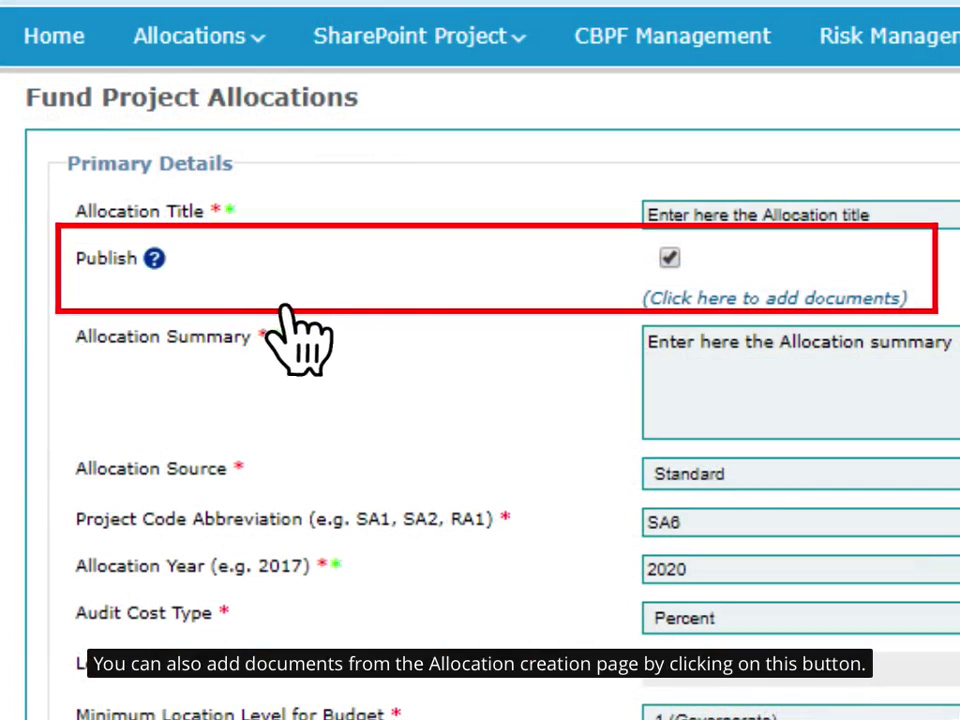
left_click(720, 300)
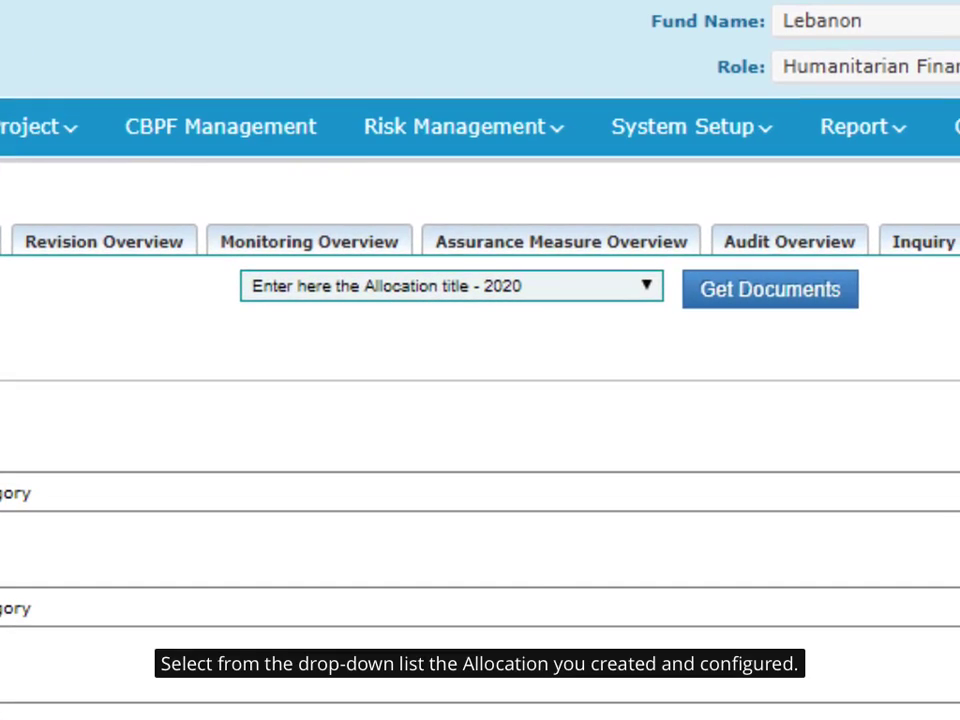
left_click(459, 288)
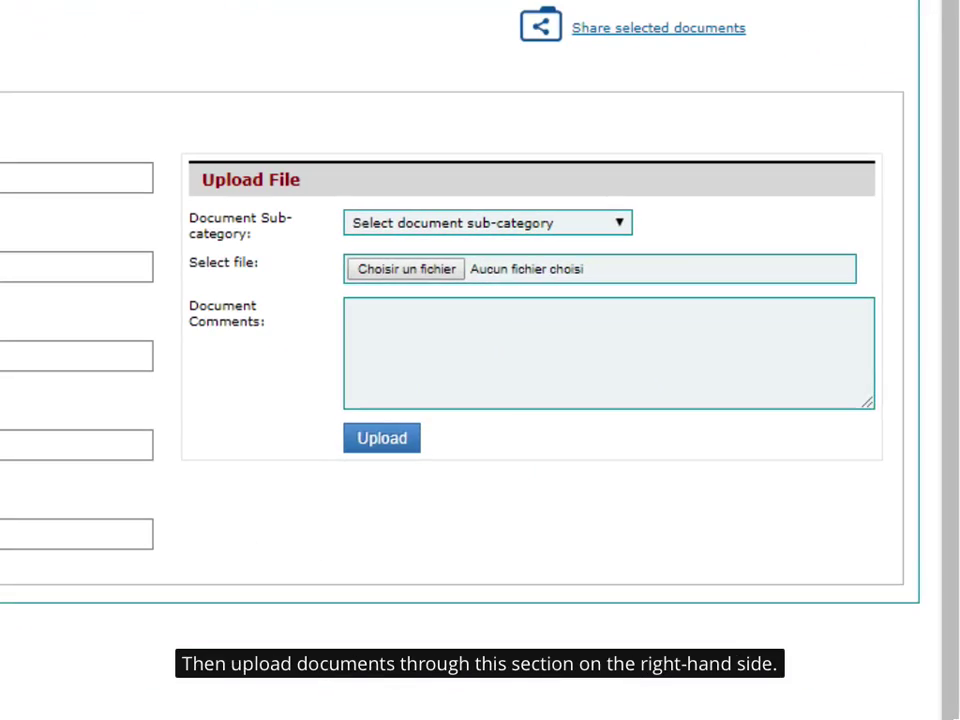
left_click(380, 438)
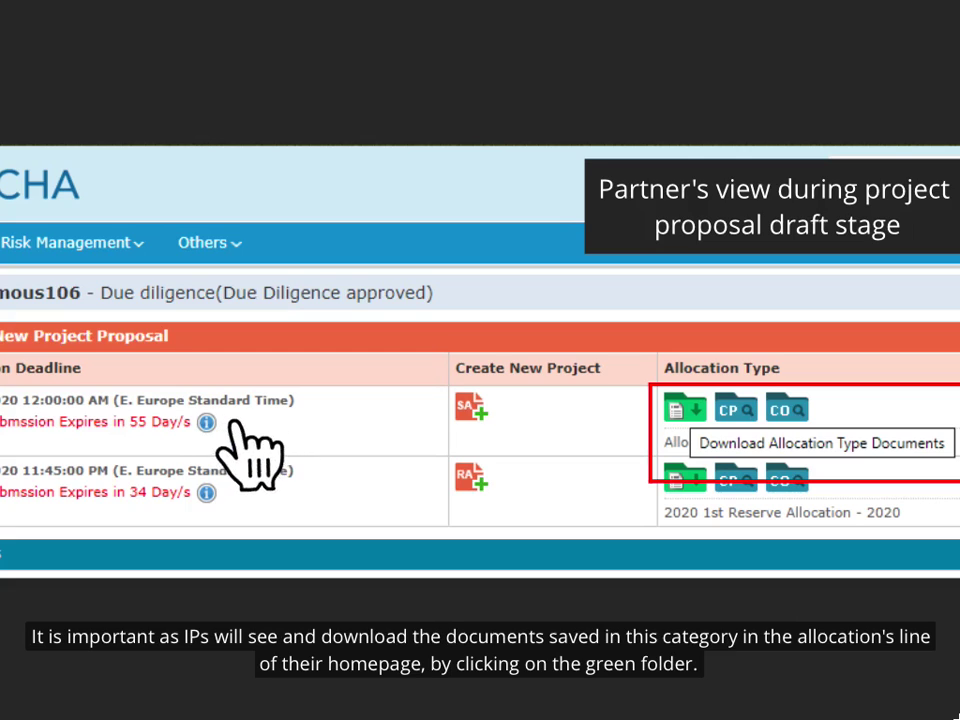
left_click(684, 411)
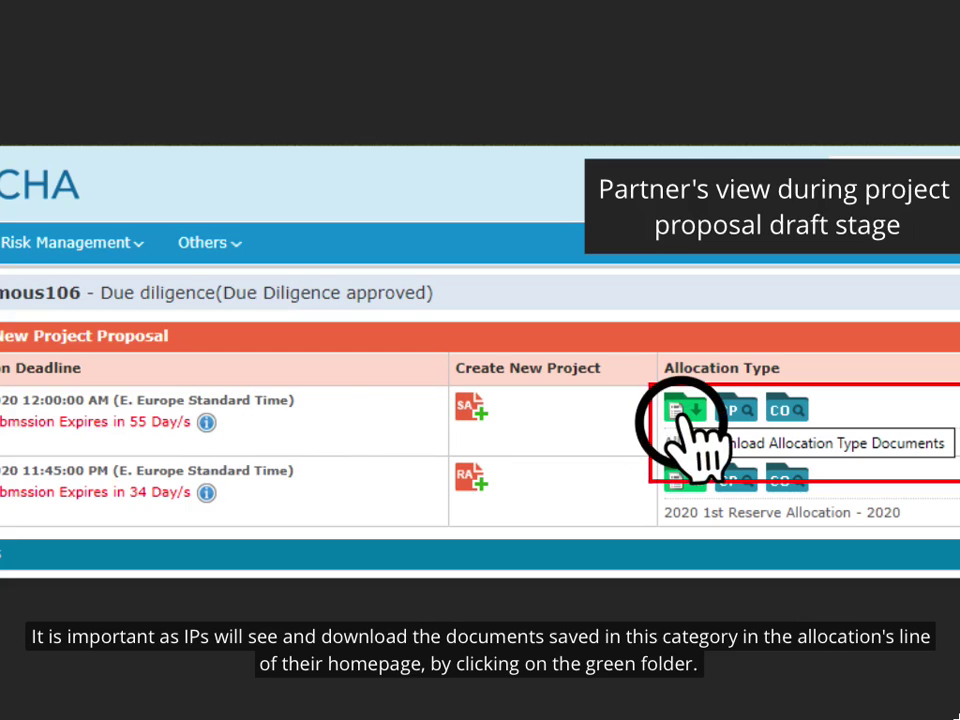